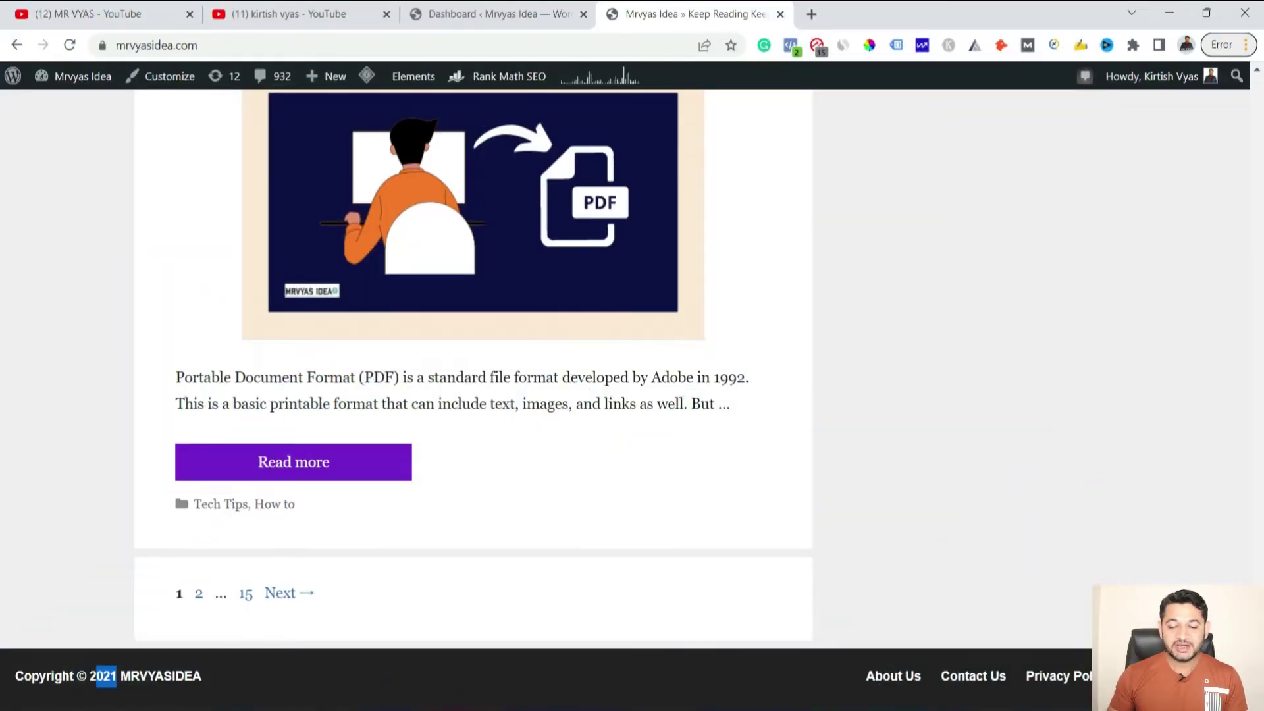
{"action": "key", "text": "Home"}
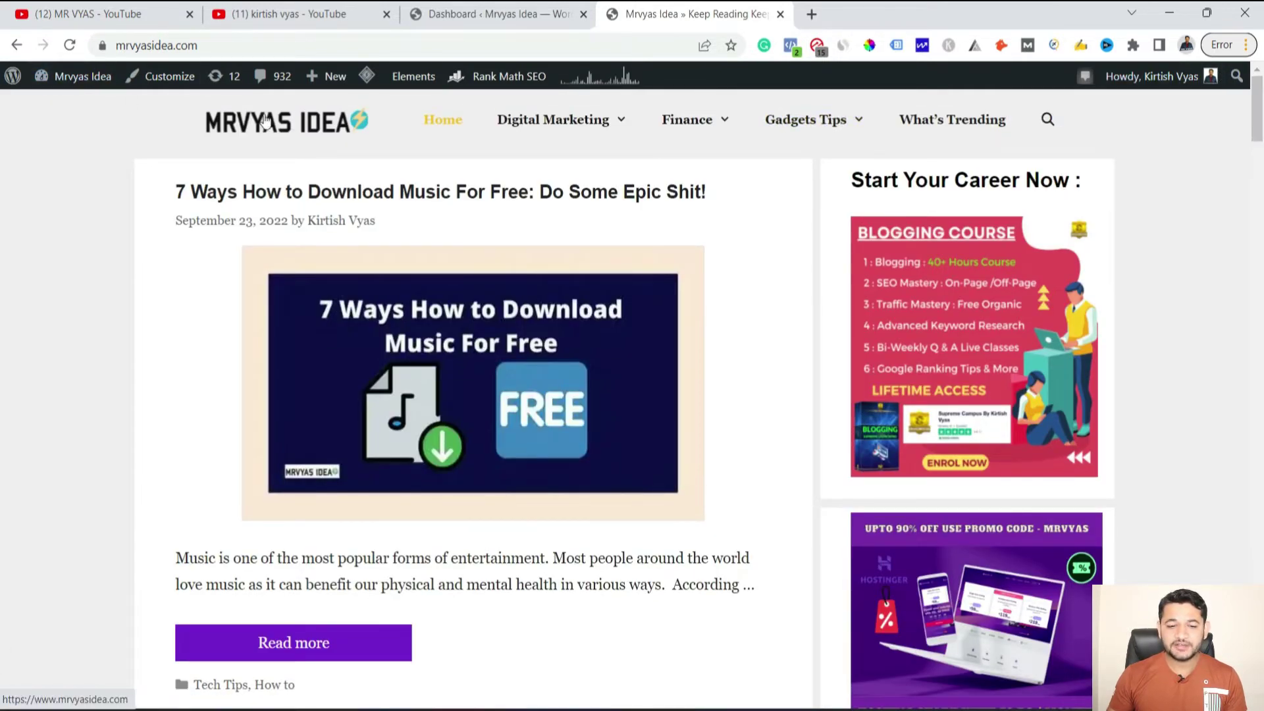
{"action": "mouse_move", "coordinate": [648, 136]}
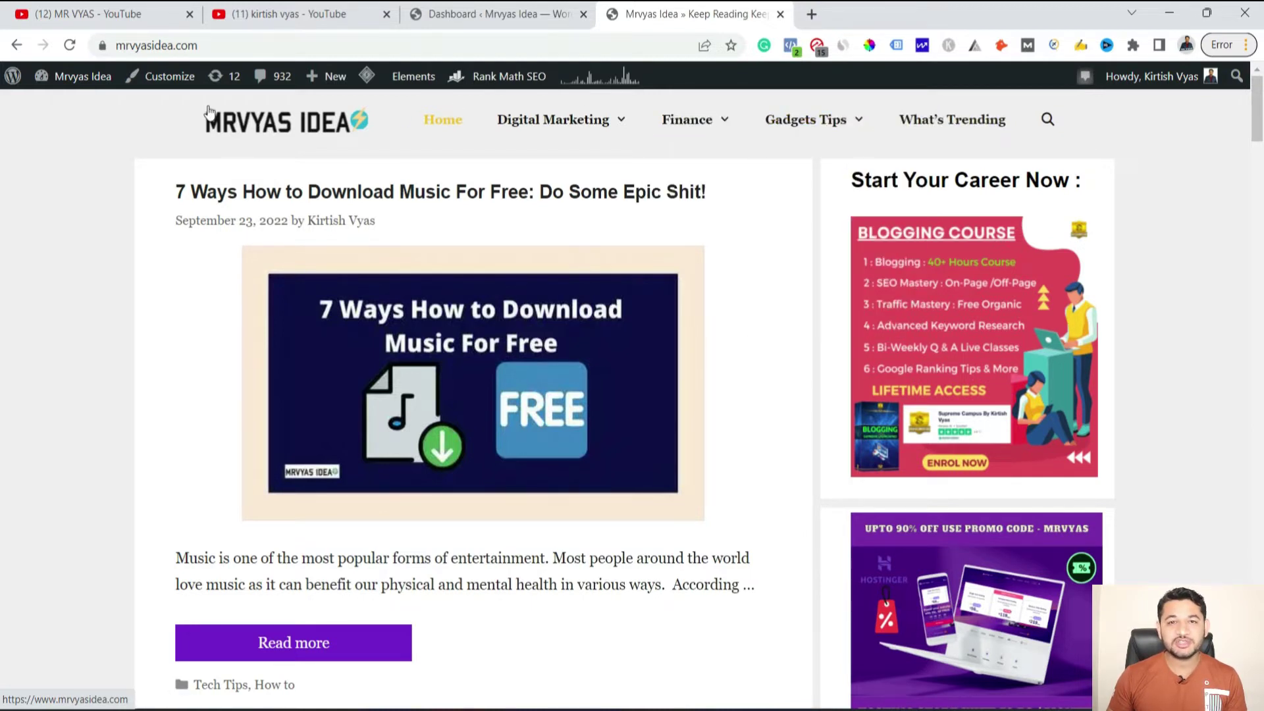
{"action": "left_click_drag", "start_coordinate": [1257, 105], "coordinate": [1257, 698]}
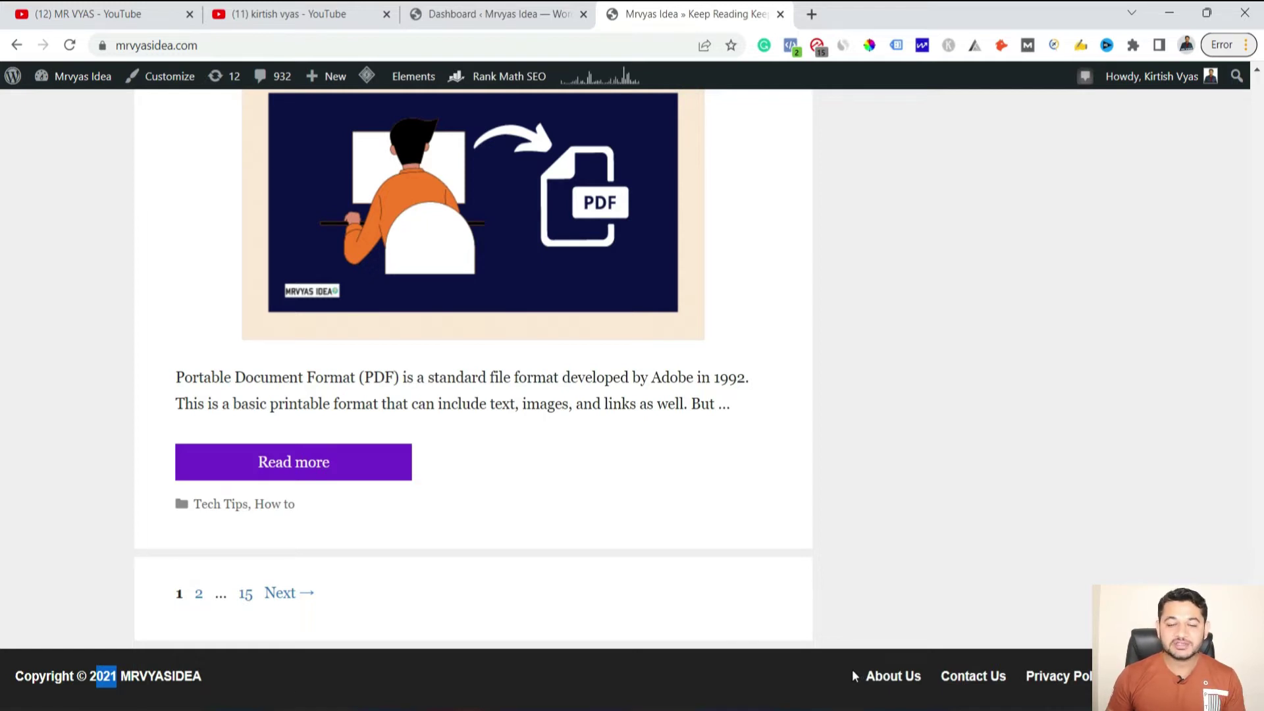
Step: From the WordPress admin dashboard, open Appearance › Customize for the Mrvyas Idea site
{"action": "left_click", "coordinate": [494, 14]}
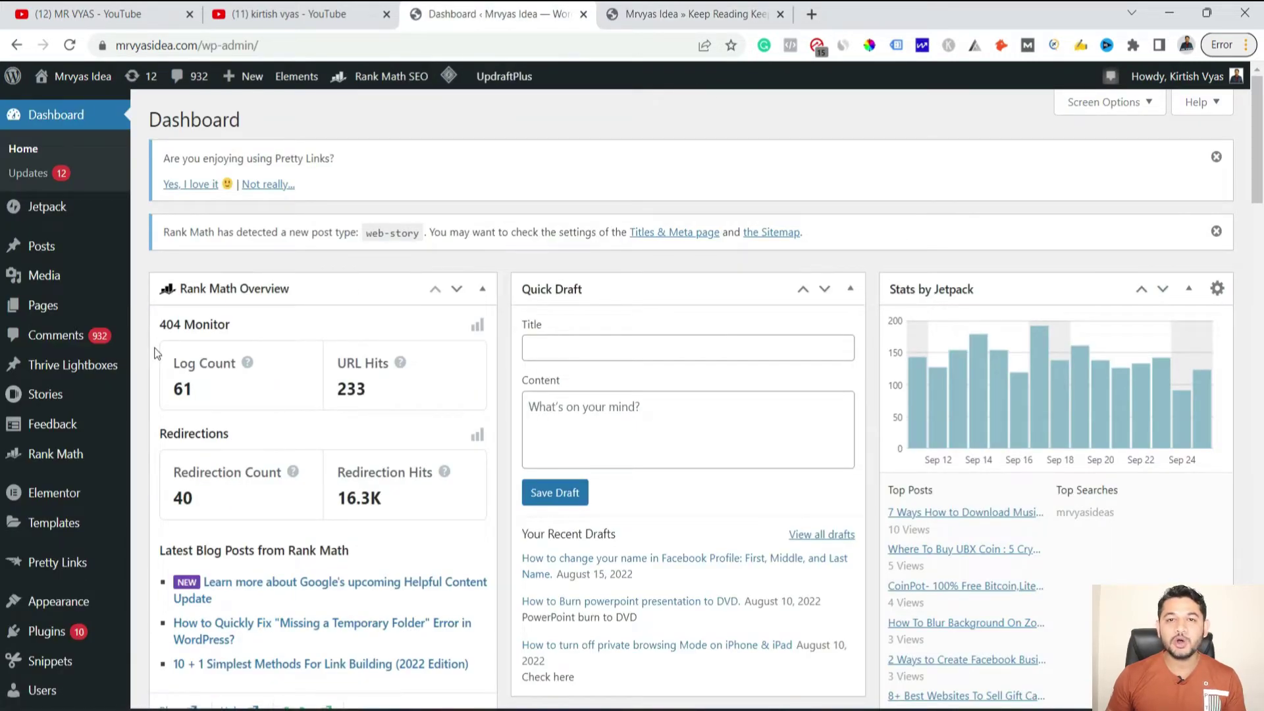
{"action": "scroll", "coordinate": [141, 347], "scroll_direction": "down", "scroll_amount": 3}
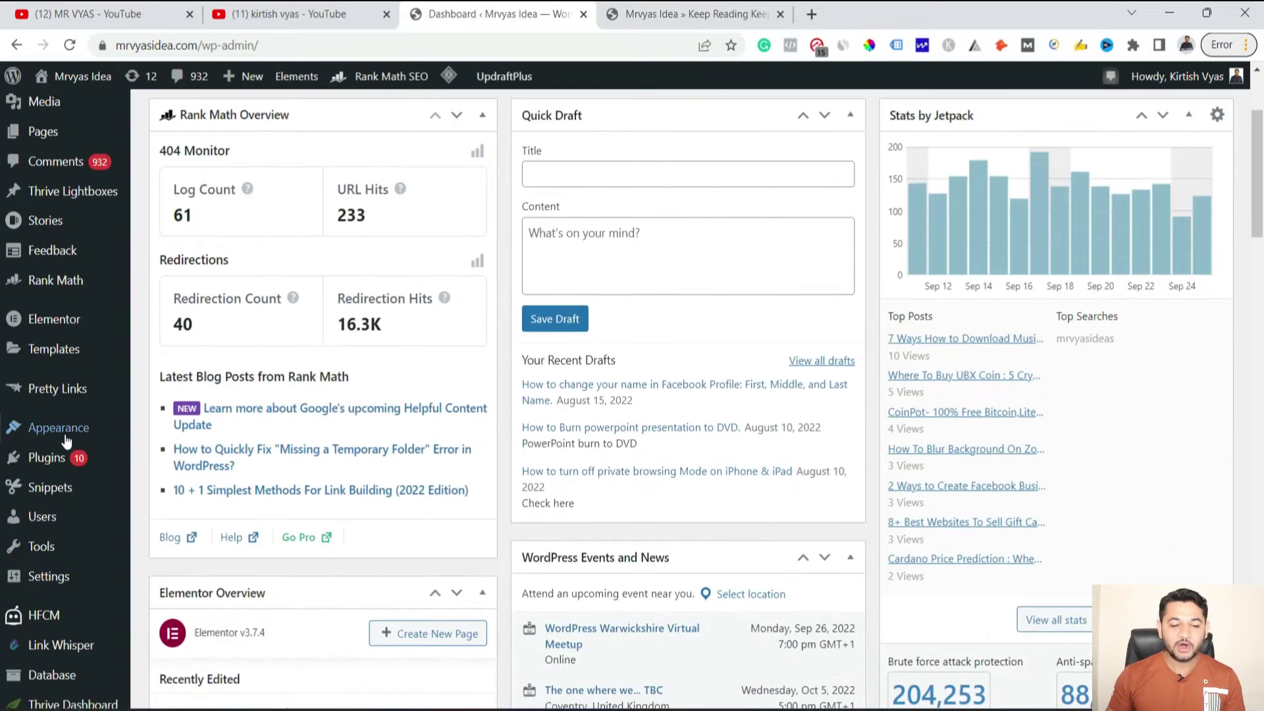
{"action": "mouse_move", "coordinate": [65, 438]}
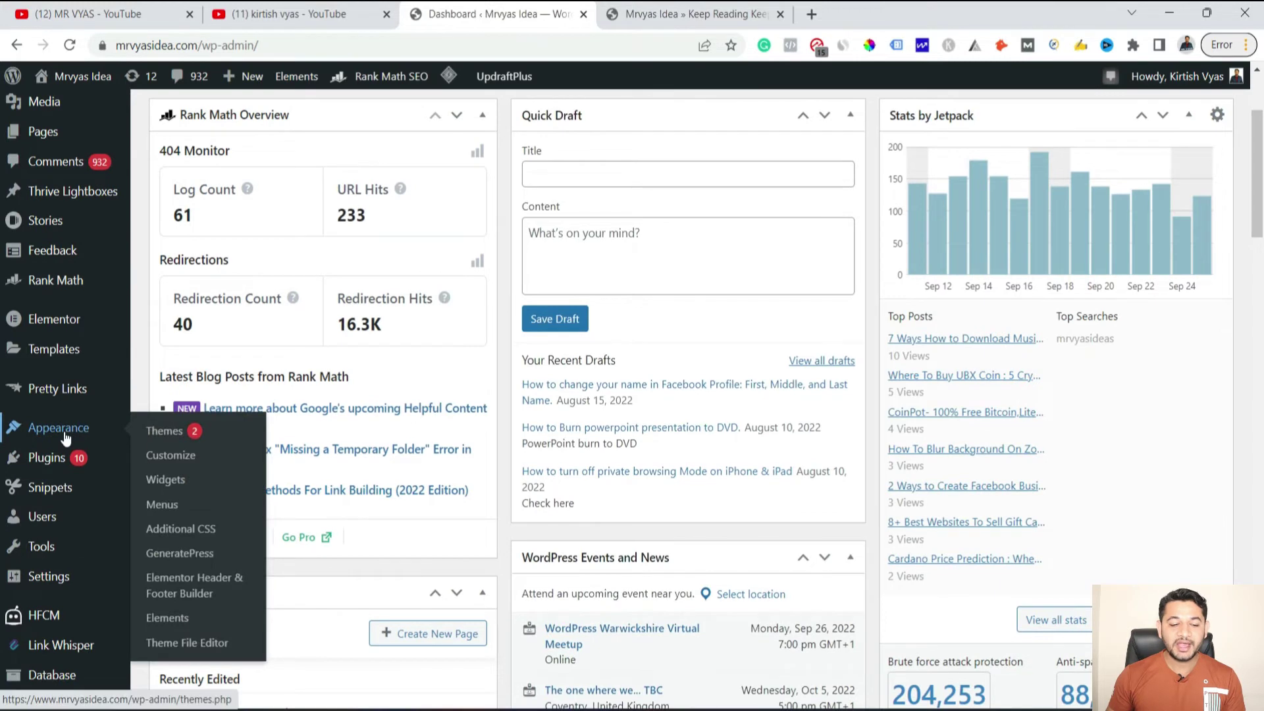
{"action": "left_click", "coordinate": [175, 456]}
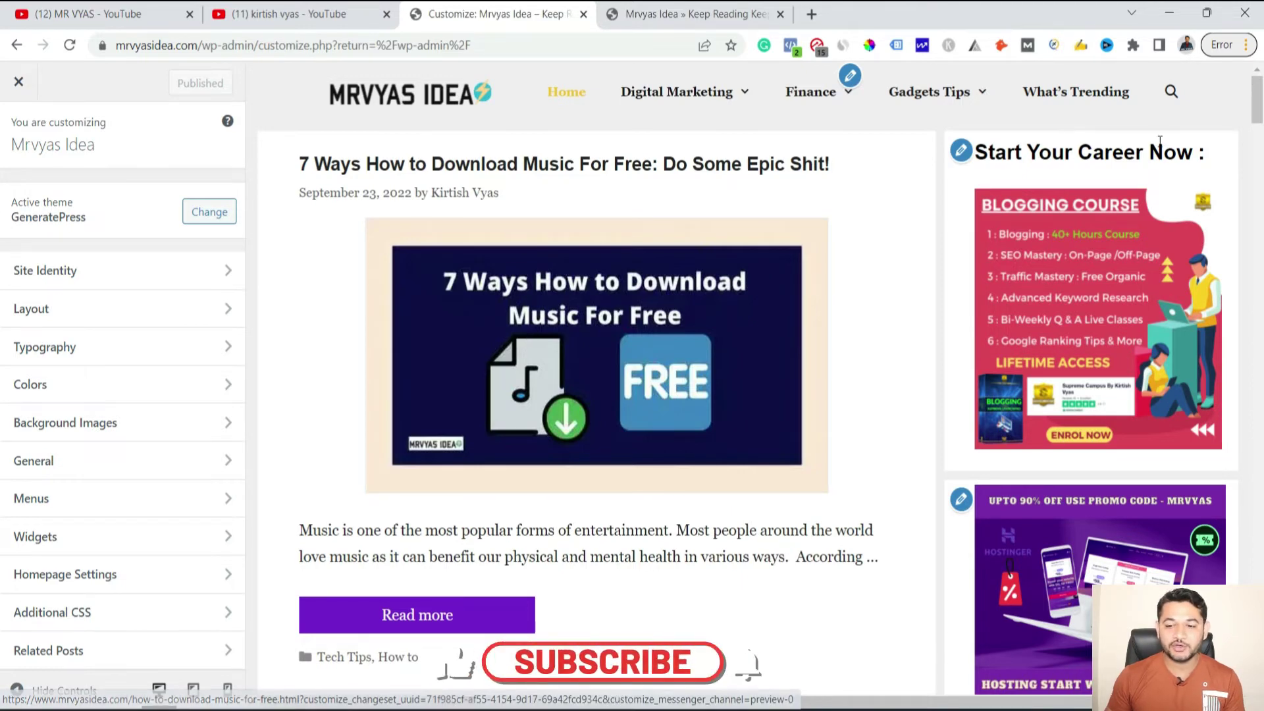
Step: Navigate the customizer to the Layout › Footer settings panel
{"action": "scroll", "coordinate": [1226, 267], "scroll_direction": "down", "scroll_amount": 20}
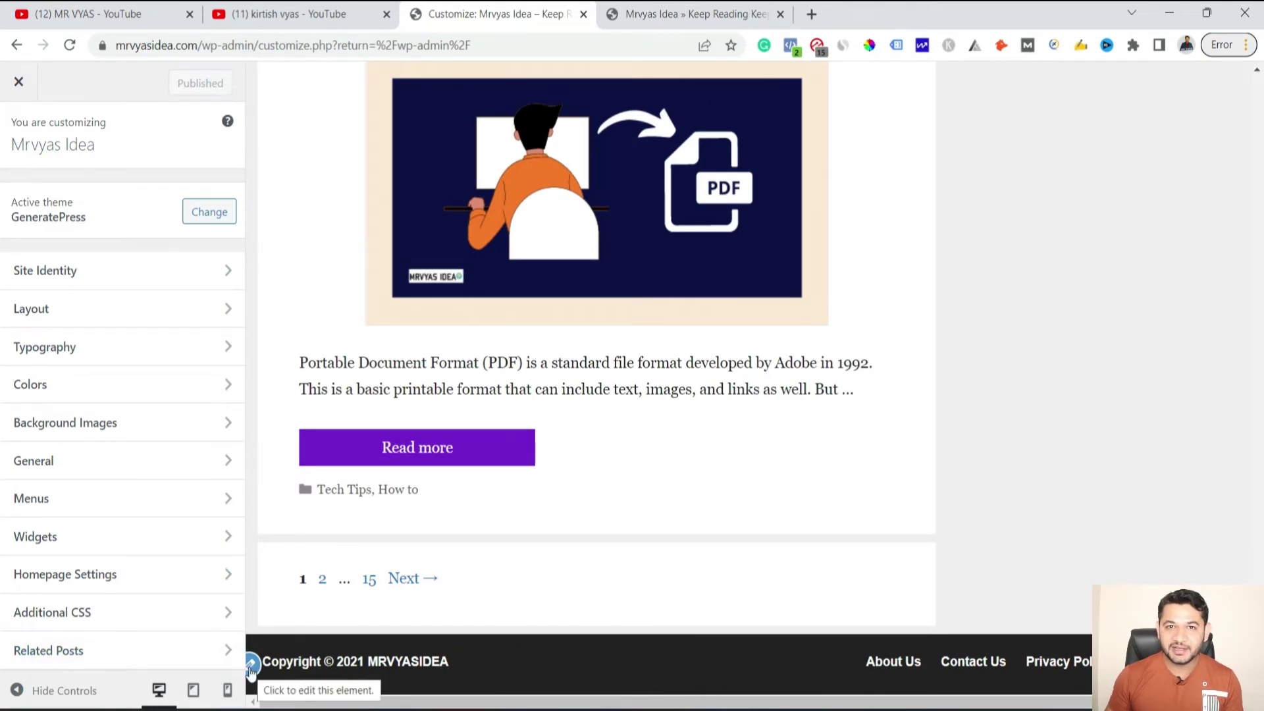
{"action": "left_click", "coordinate": [94, 316]}
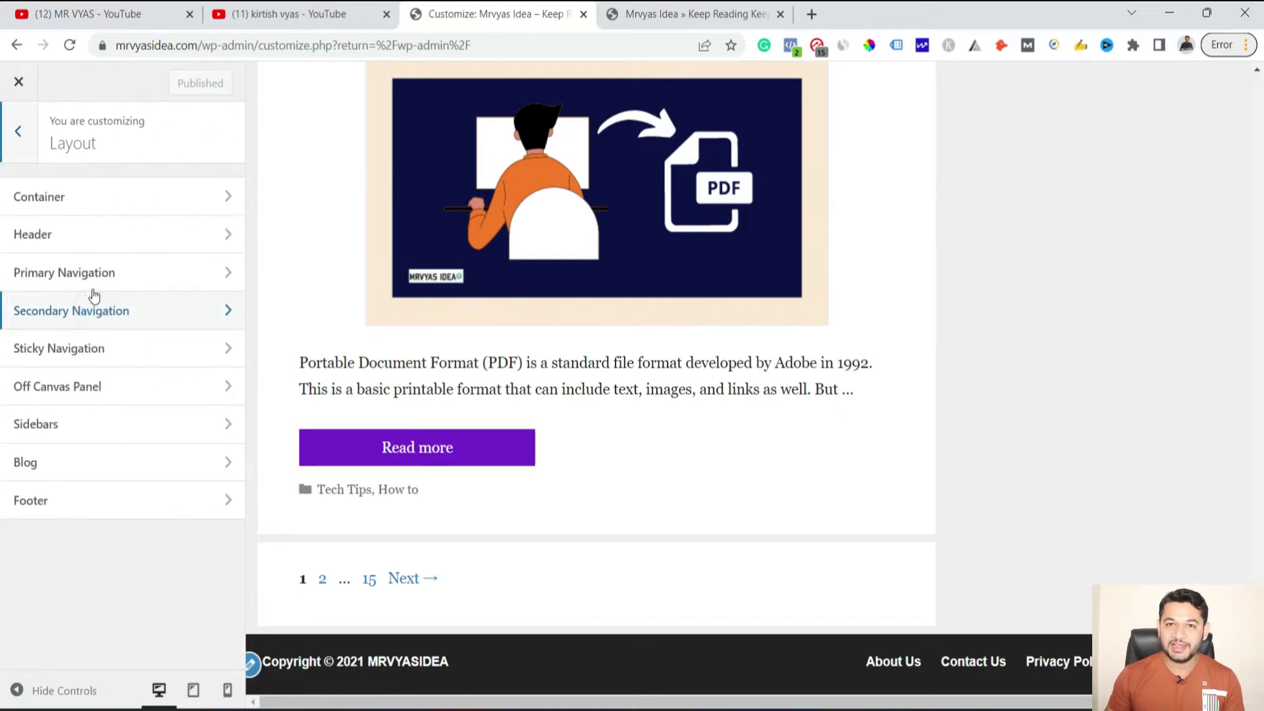
{"action": "left_click", "coordinate": [99, 512]}
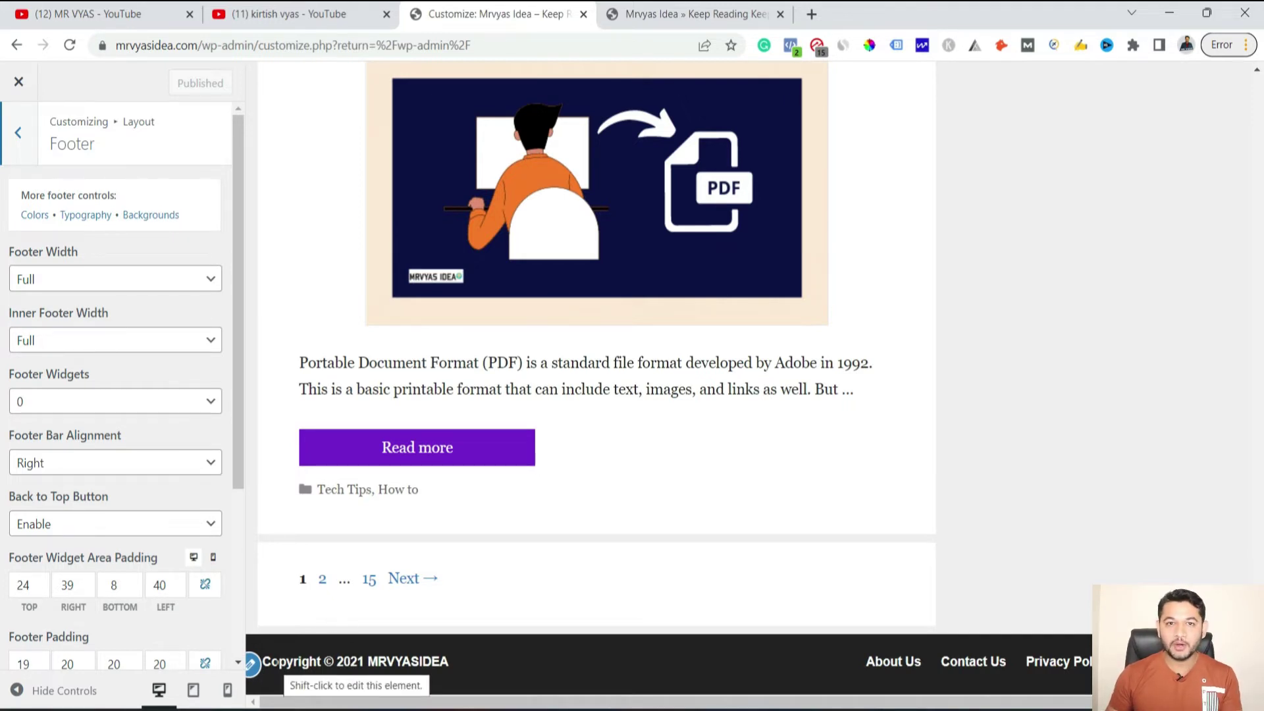
Step: Jump to the footer Copyright textarea and delete its existing copyright text
{"action": "left_click", "coordinate": [250, 665]}
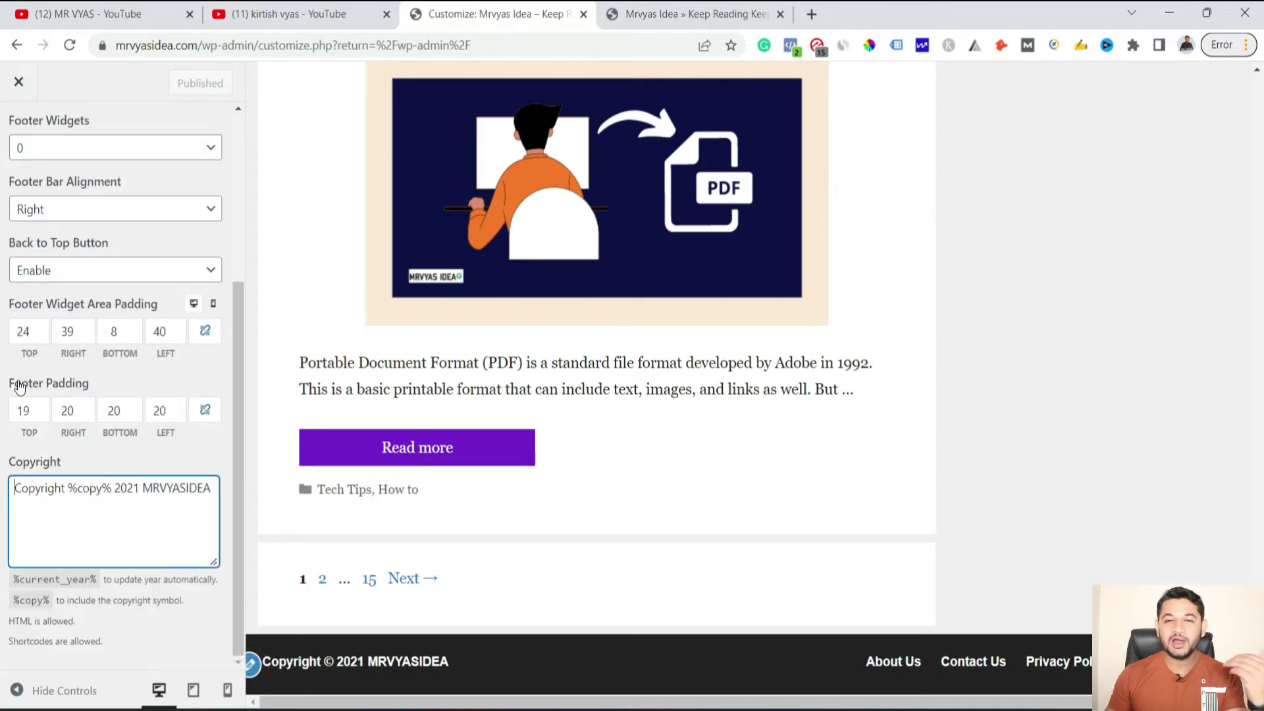
{"action": "scroll", "coordinate": [36, 204], "scroll_direction": "up", "scroll_amount": 4}
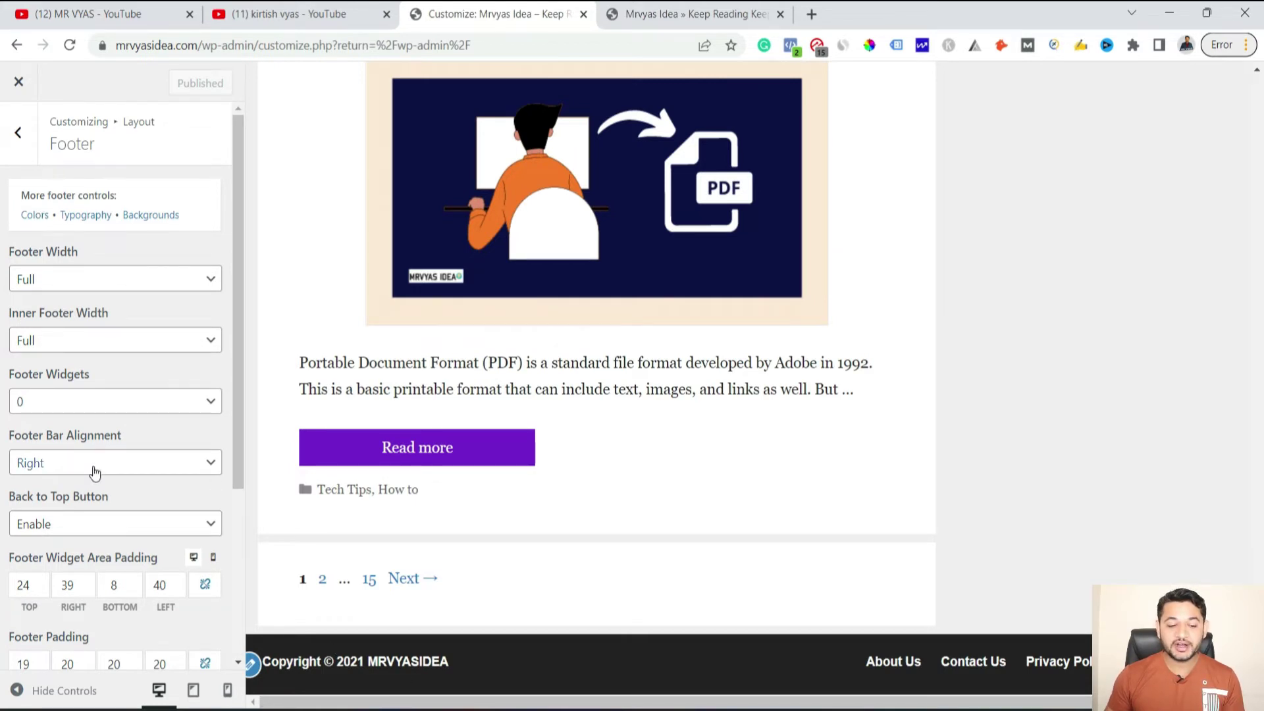
{"action": "scroll", "coordinate": [93, 471], "scroll_direction": "down", "scroll_amount": 4}
{"action": "left_click_drag", "start_coordinate": [210, 489], "coordinate": [11, 489]}
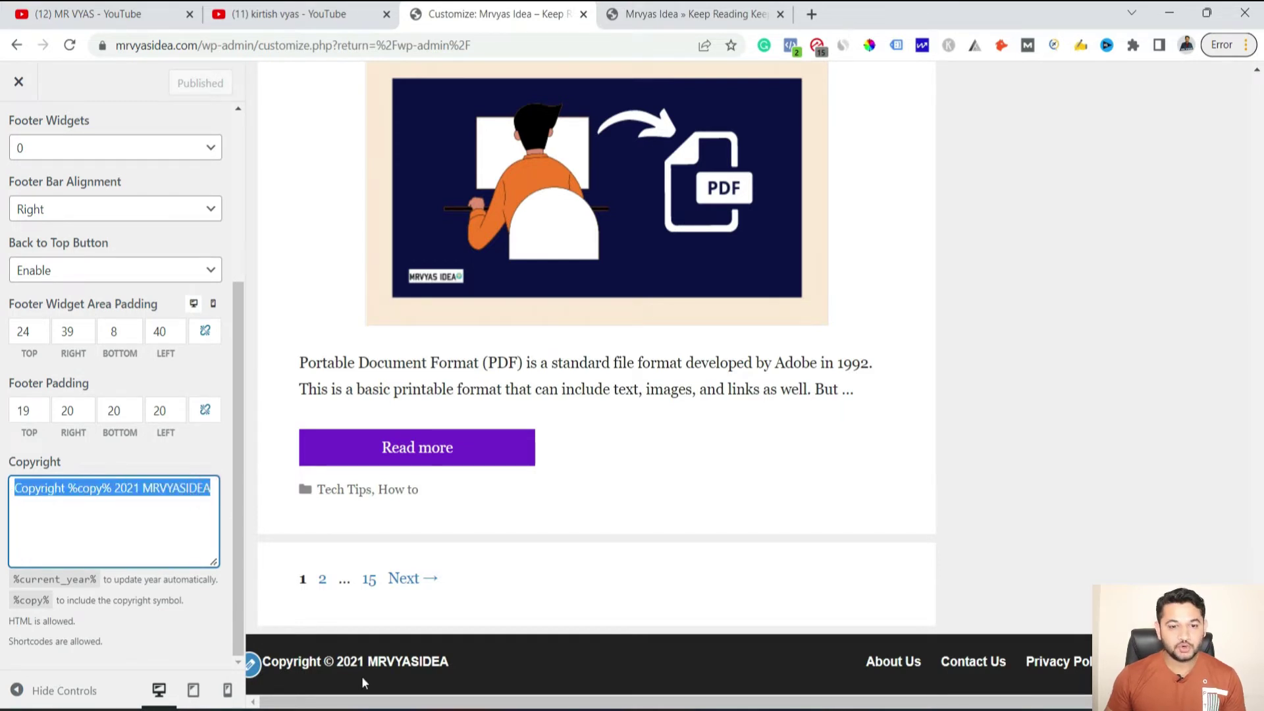
{"action": "key", "text": "BackSpace"}
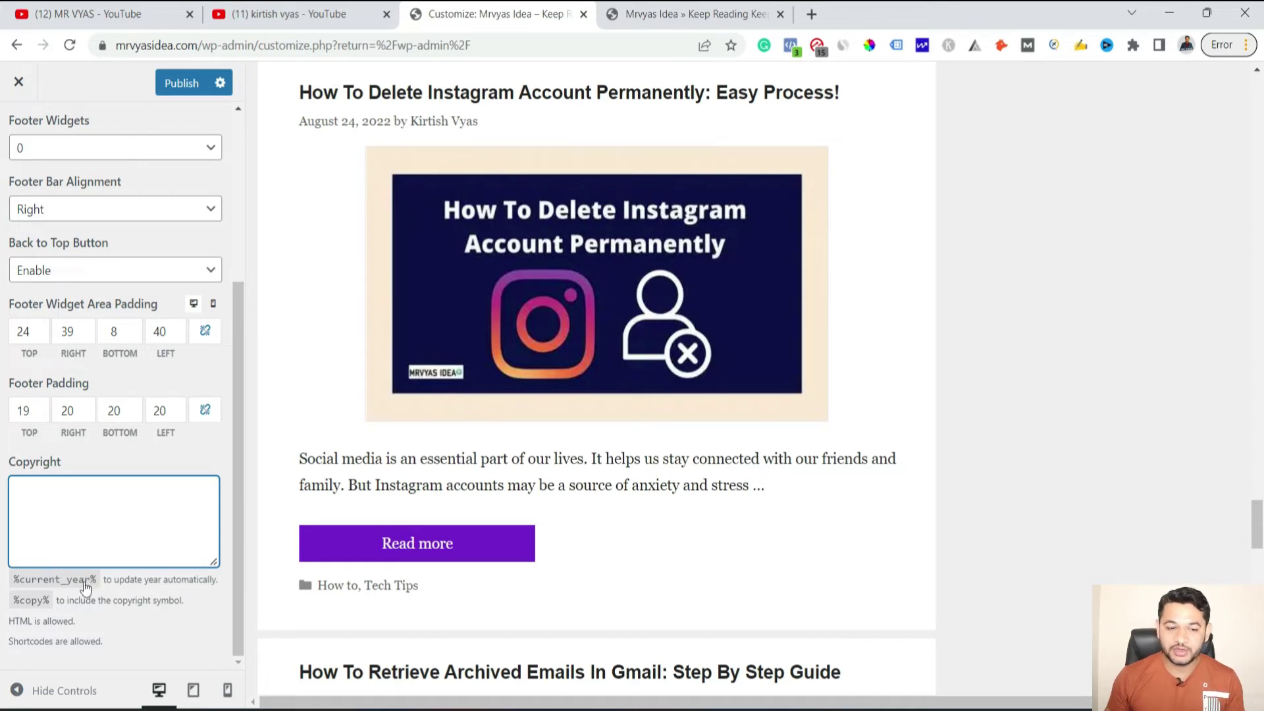
Step: Write 'Copyright', paste the %copy% and %current_year% placeholders, add MRVYASIDEA, then publish
{"action": "type", "text": "Copyright"}
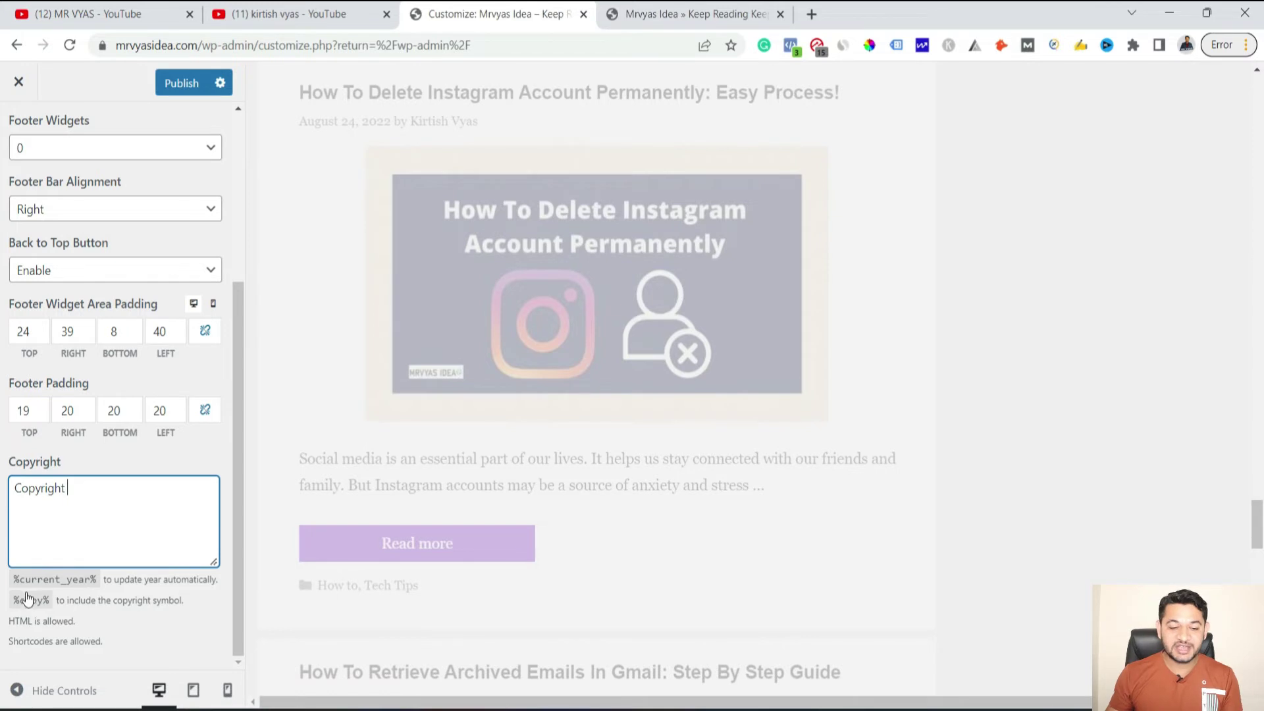
{"action": "left_click_drag", "start_coordinate": [49, 602], "coordinate": [12, 600]}
{"action": "key", "text": "ctrl+c"}
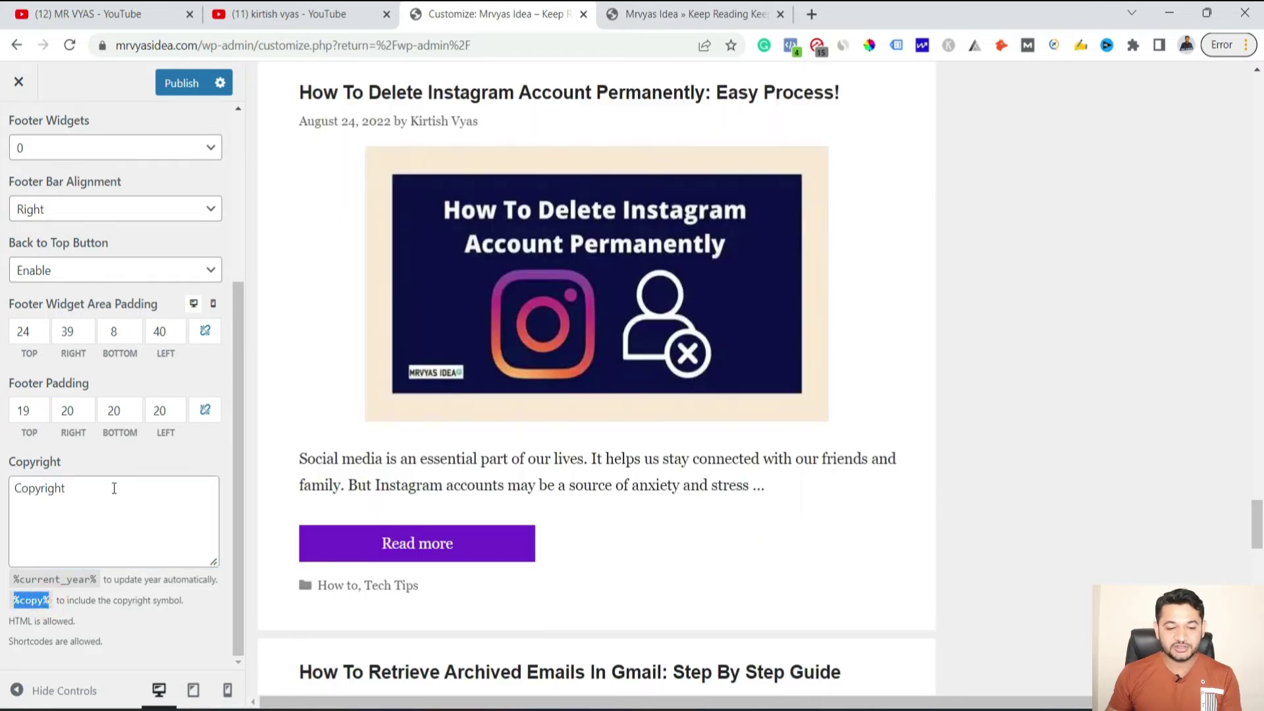
{"action": "left_click", "coordinate": [114, 489]}
{"action": "key", "text": "ctrl+v"}
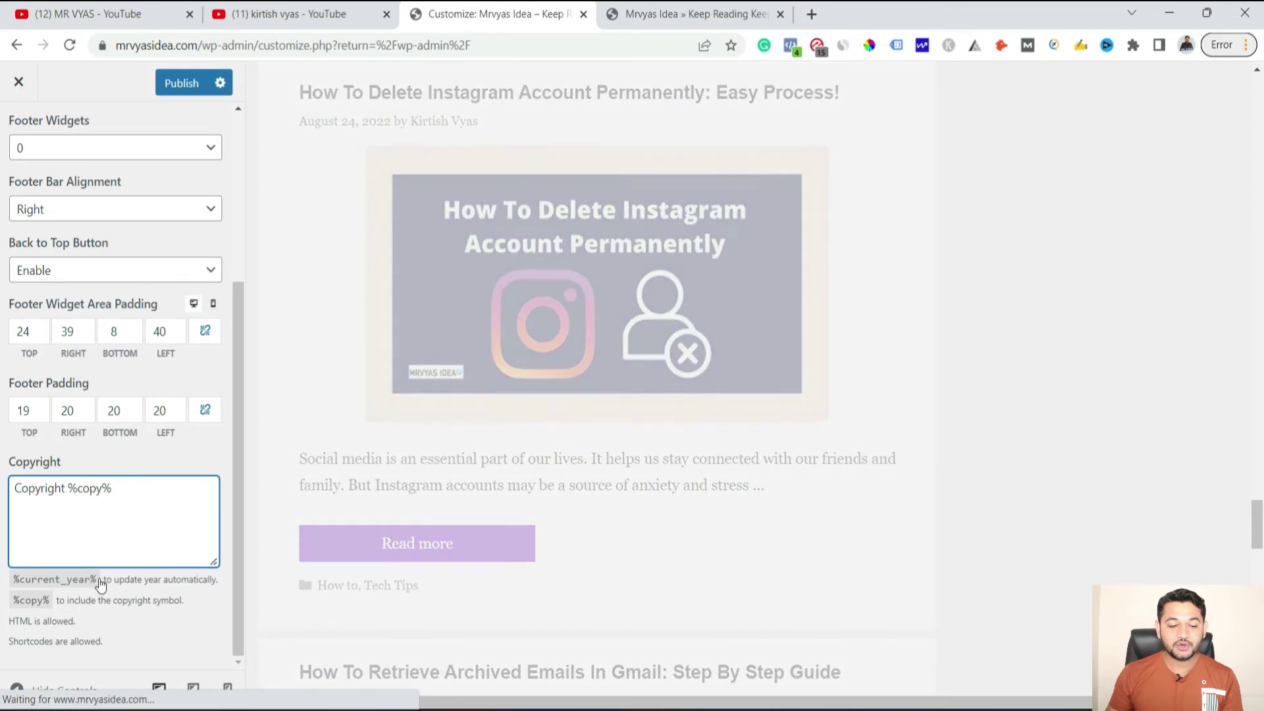
{"action": "left_click_drag", "start_coordinate": [97, 580], "coordinate": [13, 585]}
{"action": "key", "text": "ctrl+c"}
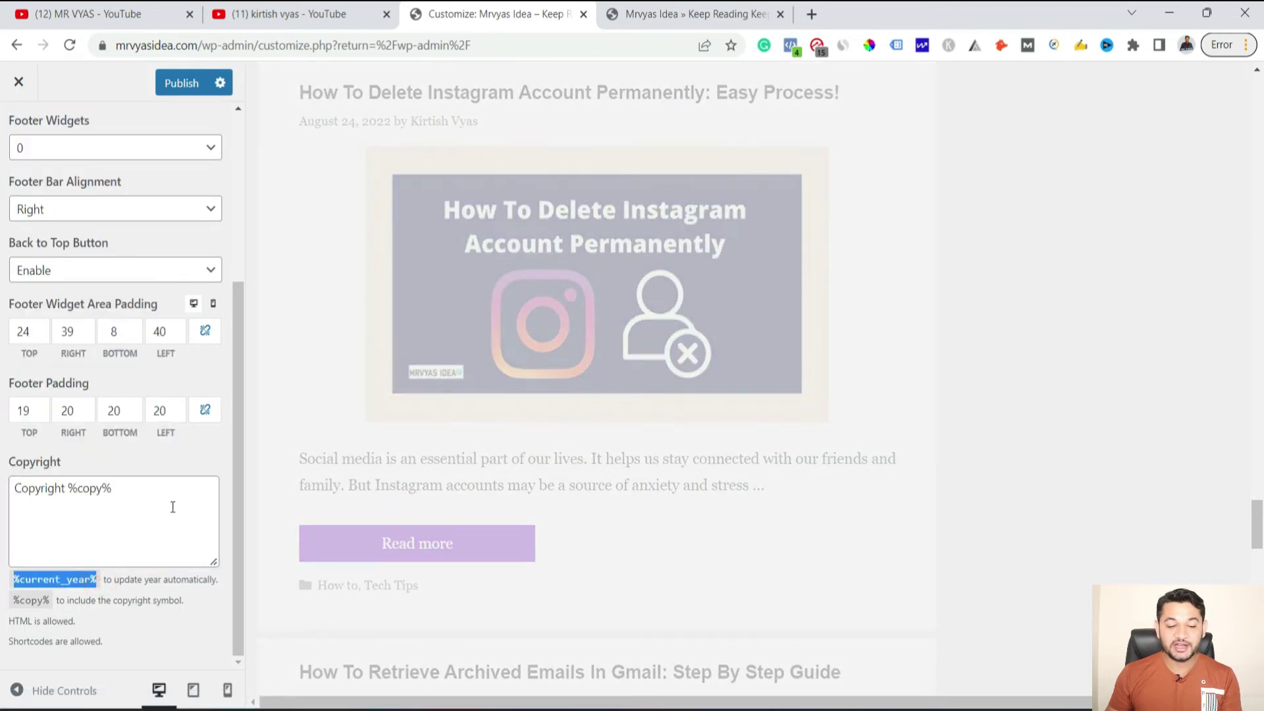
{"action": "left_click", "coordinate": [160, 487]}
{"action": "key", "text": "ctrl+v"}
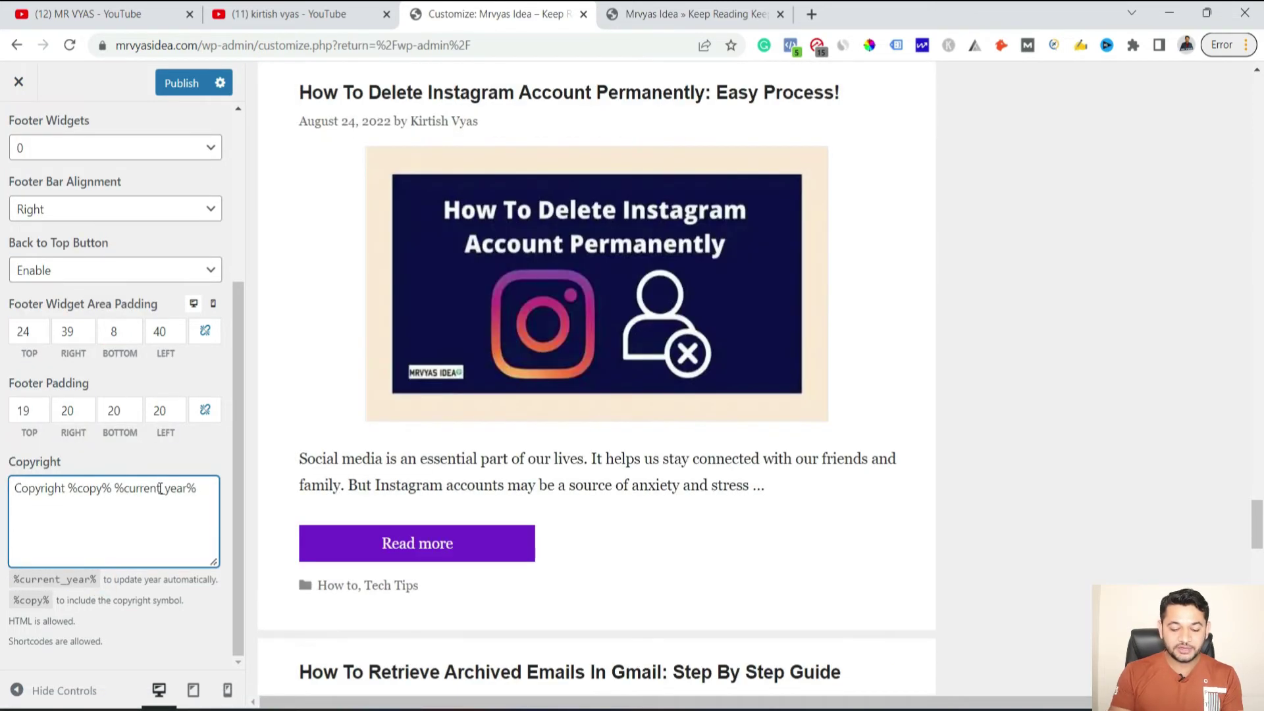
{"action": "type", "text": "M"}
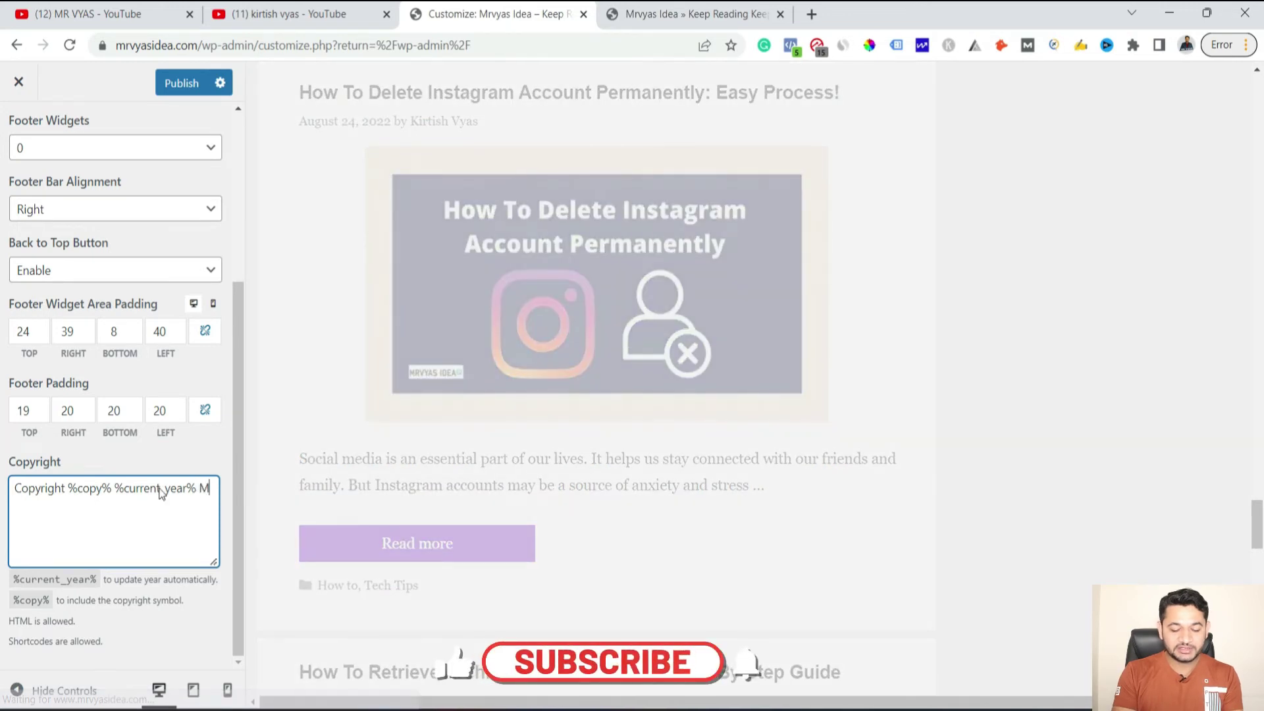
{"action": "type", "text": "RVYASIDEA"}
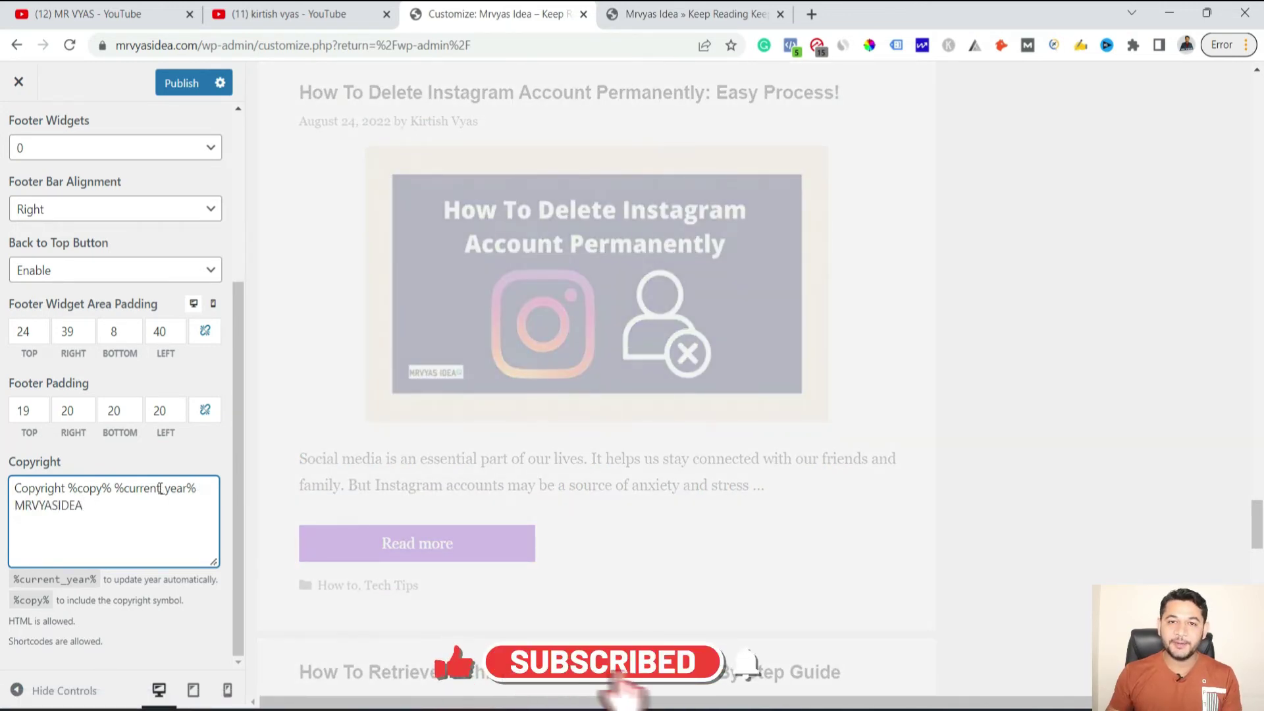
{"action": "triple_click", "coordinate": [162, 510]}
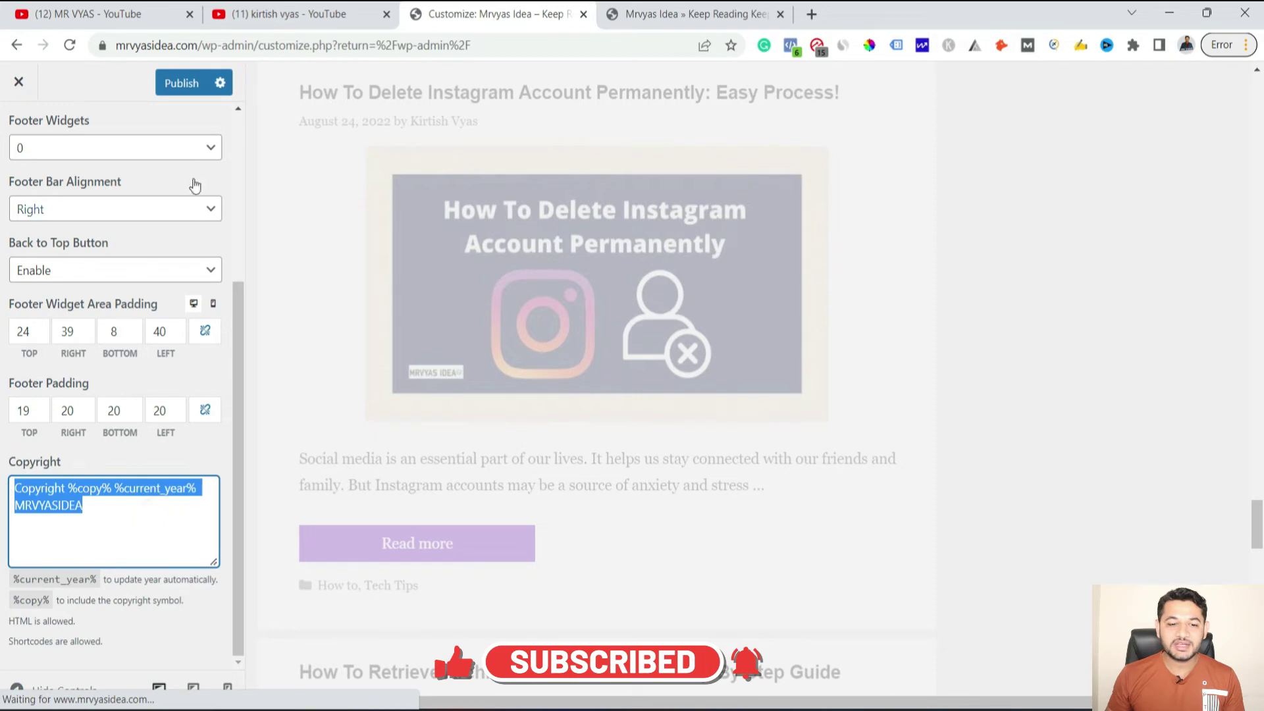
{"action": "left_click", "coordinate": [184, 84]}
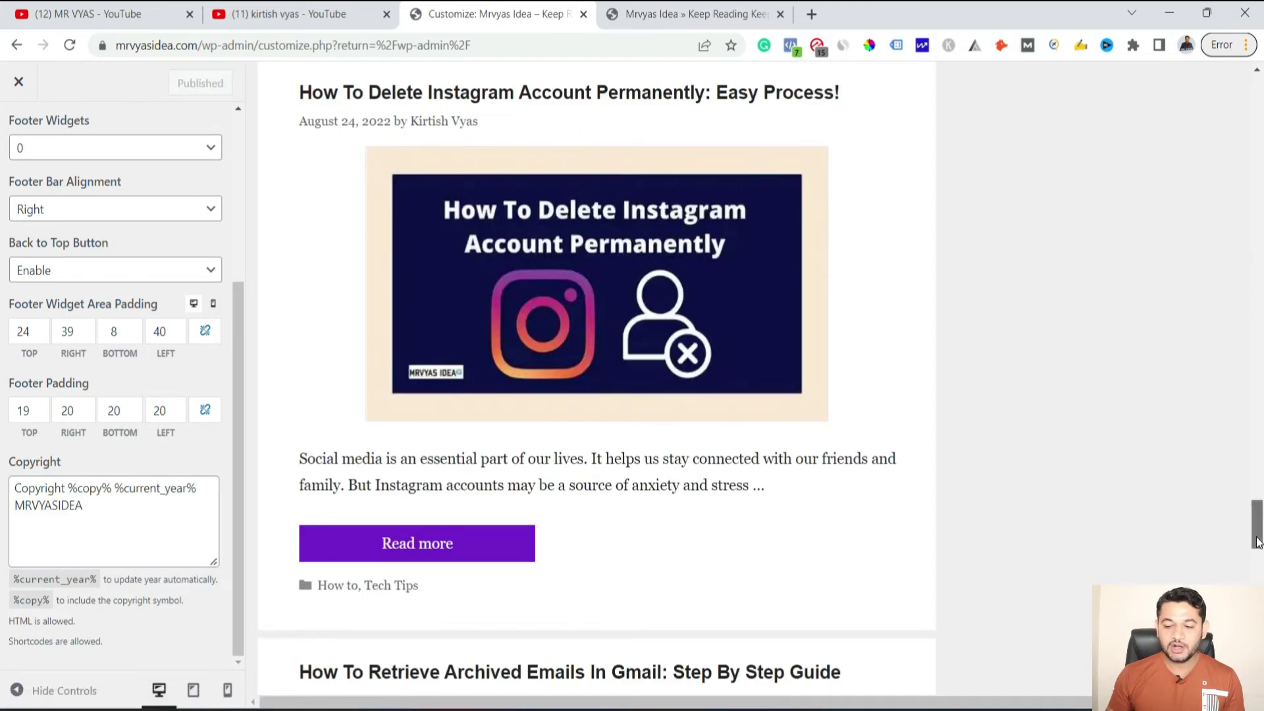
Step: Exit the customizer and highlight the live footer line to verify it reads © 2022 MRVYASIDEA
{"action": "scroll", "coordinate": [1254, 520], "scroll_direction": "down", "scroll_amount": 10}
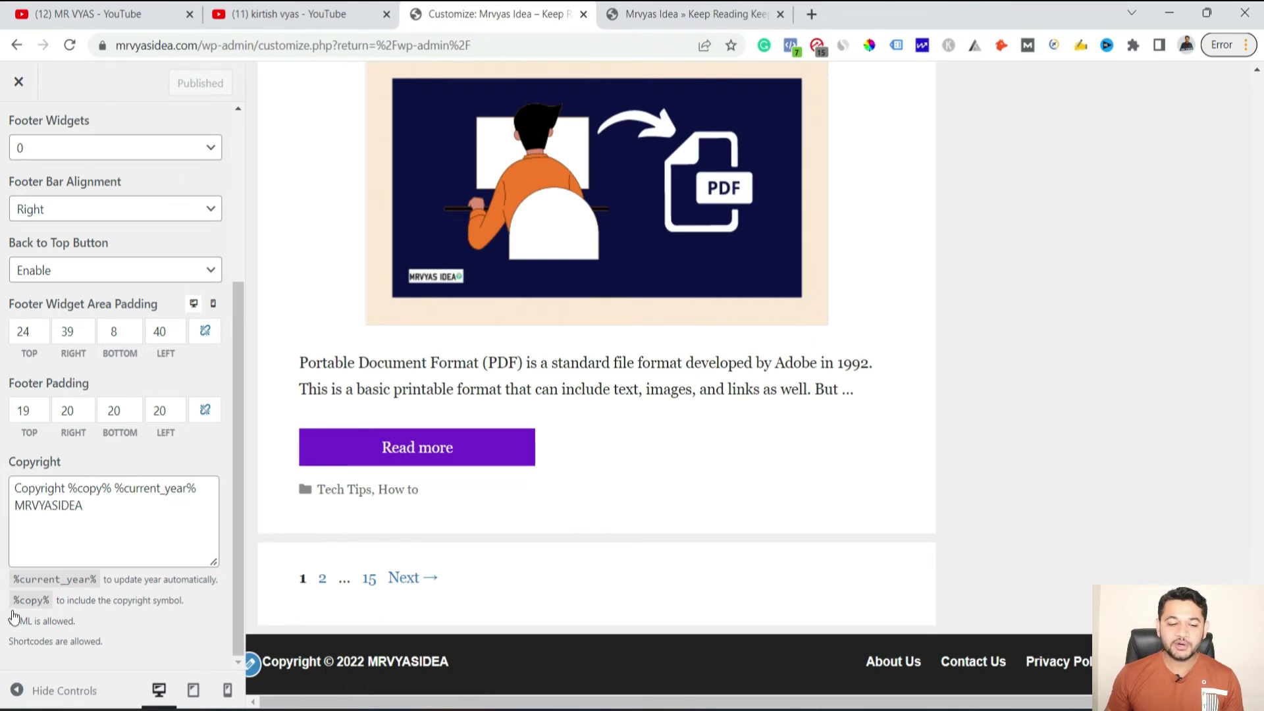
{"action": "left_click", "coordinate": [19, 82]}
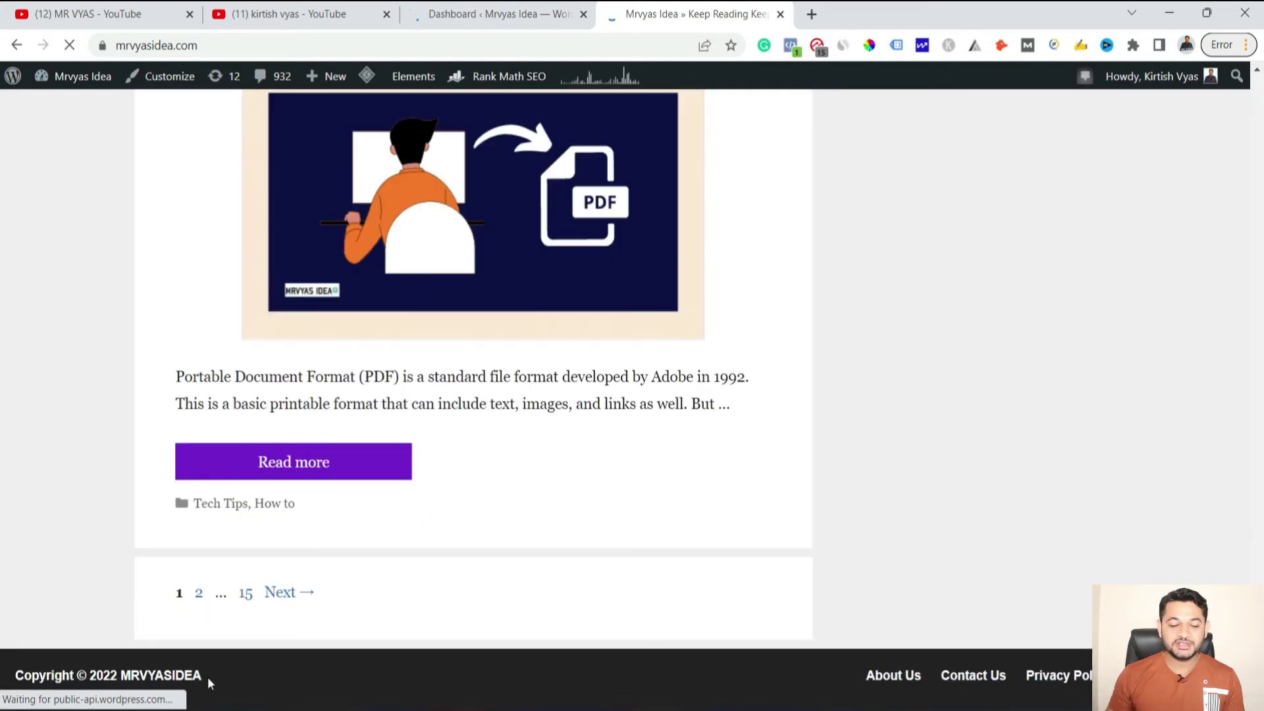
{"action": "left_click_drag", "start_coordinate": [240, 673], "coordinate": [32, 676]}
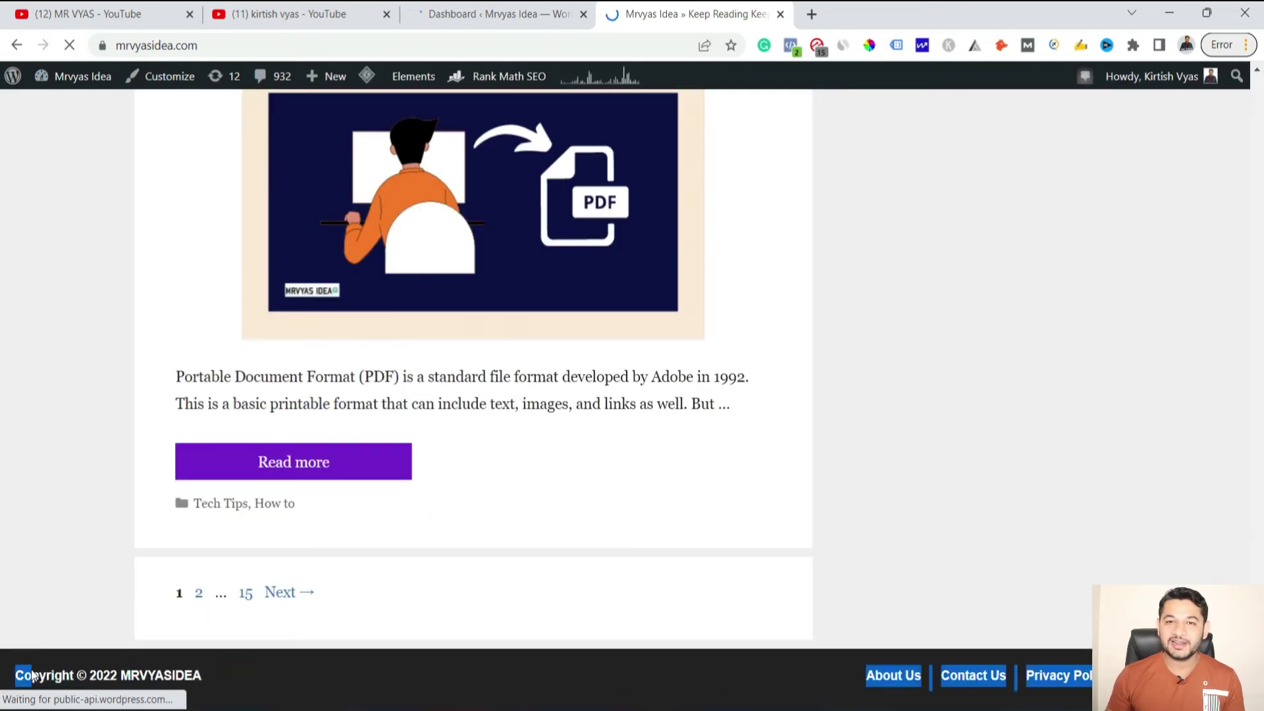
{"action": "left_click", "coordinate": [221, 667]}
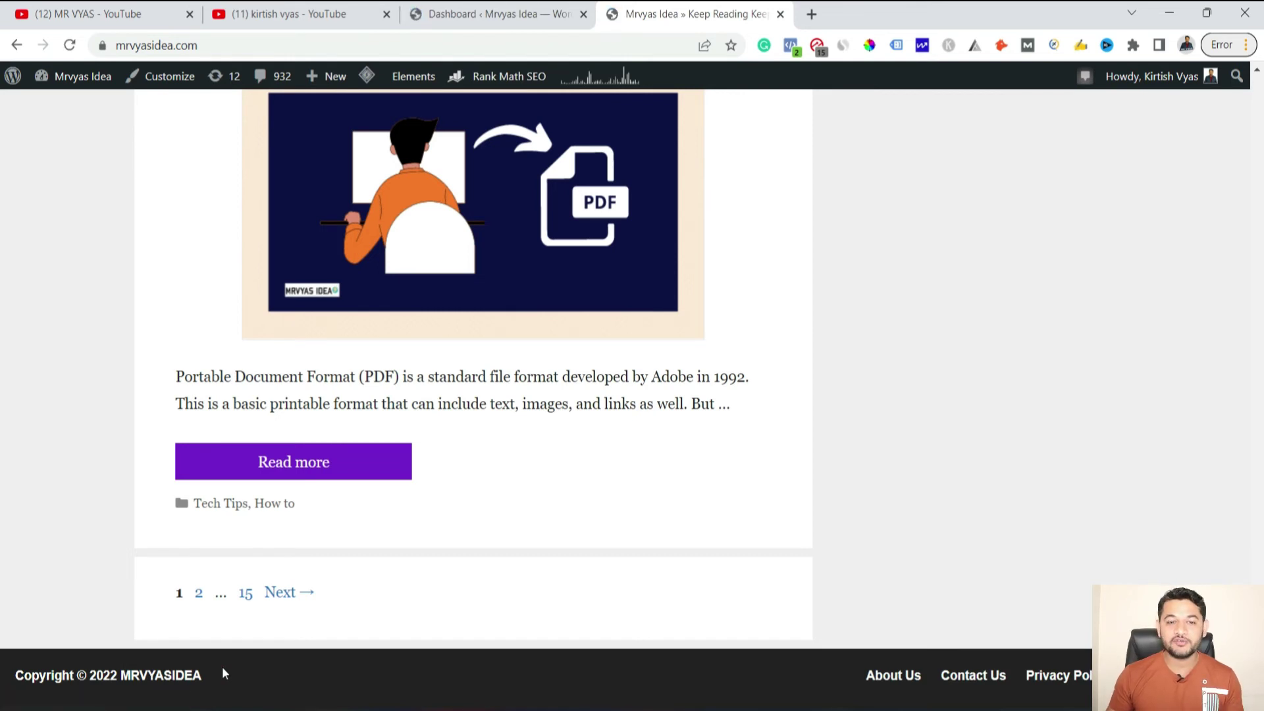
{"action": "left_click_drag", "start_coordinate": [223, 682], "coordinate": [110, 679]}
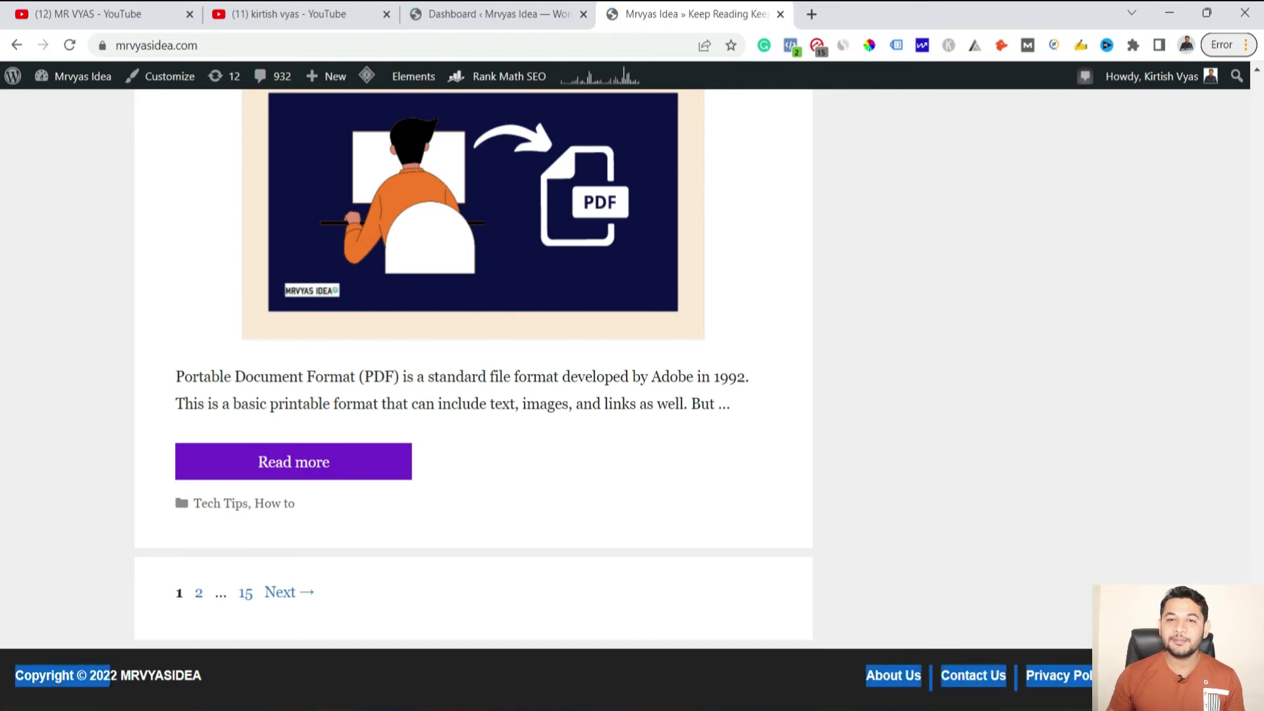